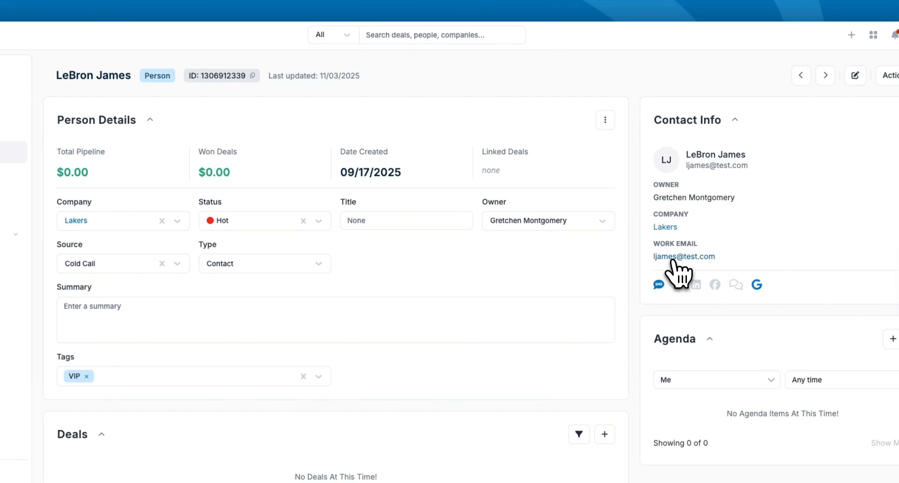
# Step: Start an email to the contact's work address with subject "Great to meet you" and body "Great to meet you, let's connect."
pyautogui.click(687, 258)
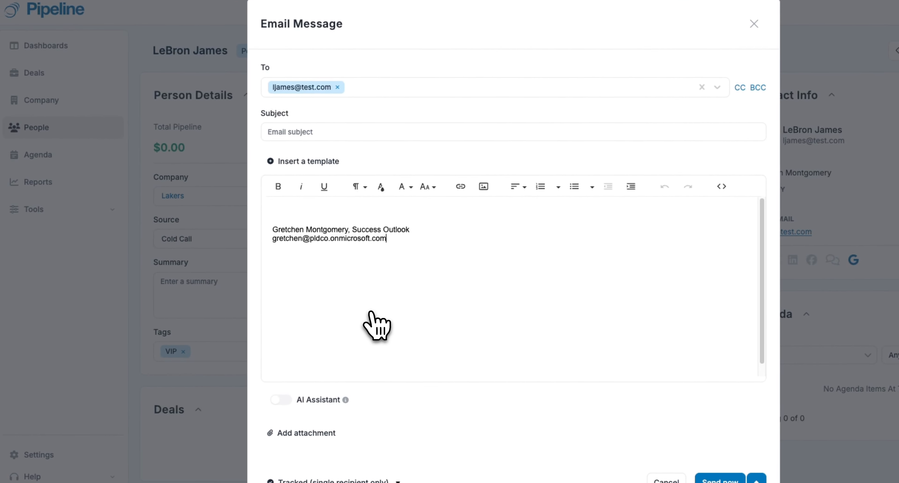
pyautogui.click(316, 129)
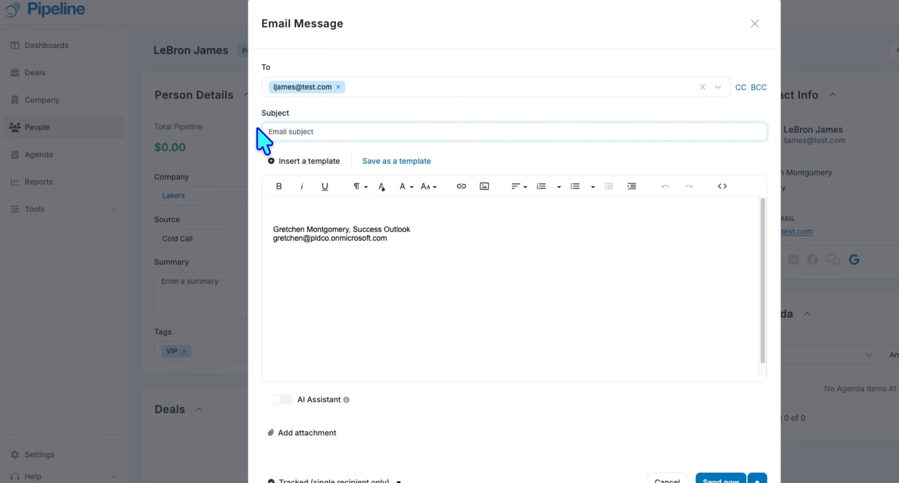
pyautogui.write('Great to meet you')
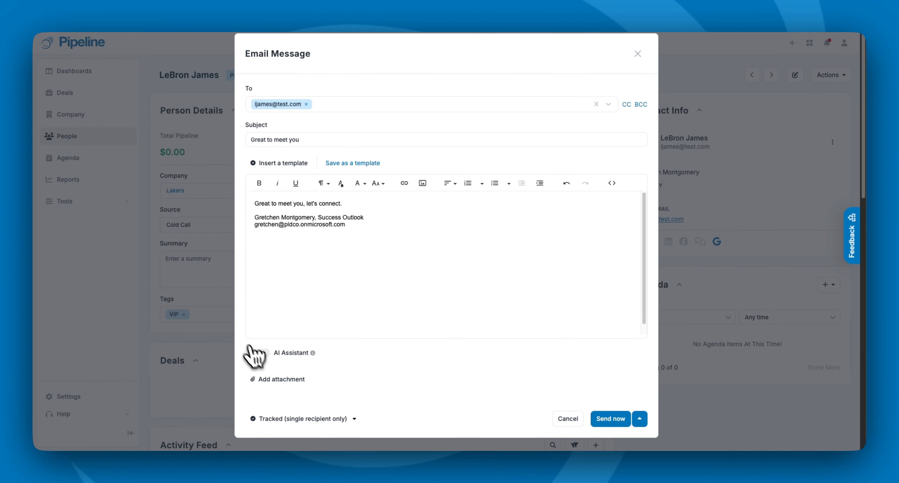
# Step: Toggle the AI Assistant on and off, and look at the email's tracked and untracked options
pyautogui.click(260, 353)
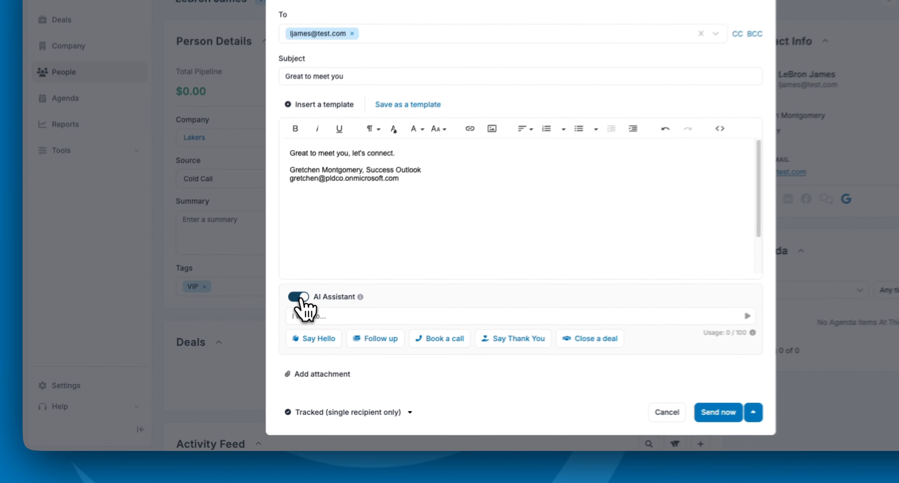
pyautogui.click(299, 297)
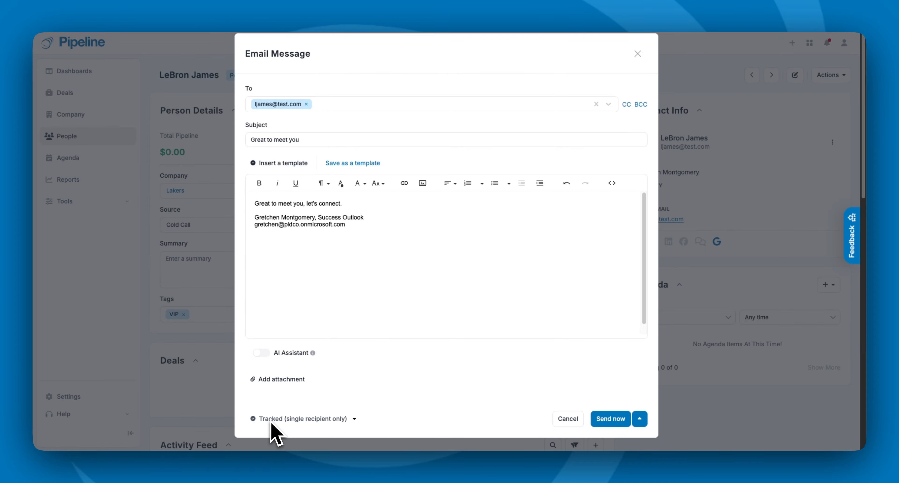
pyautogui.click(355, 419)
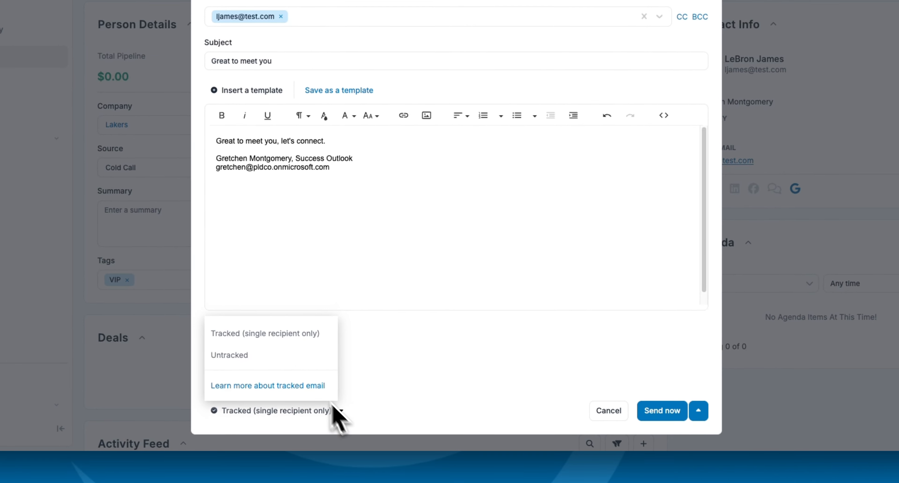
pyautogui.click(229, 356)
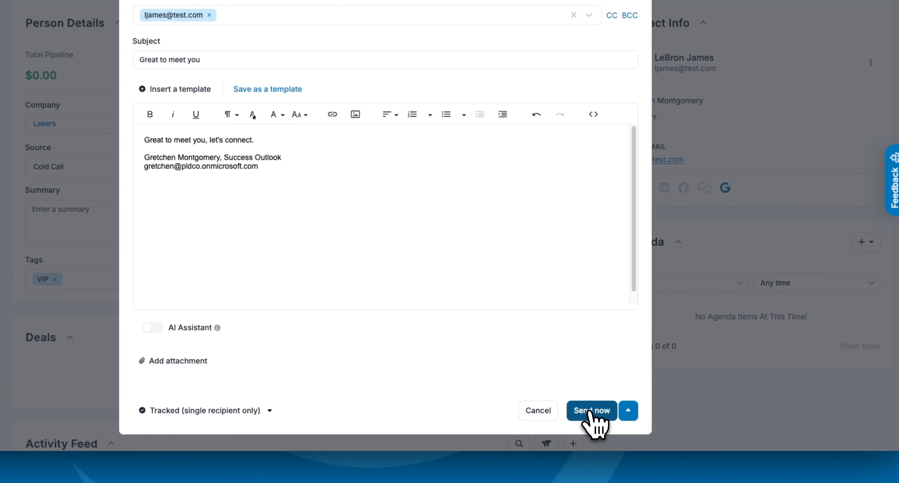
# Step: Schedule the email for November 10, 2025, choosing a send time from the time list
pyautogui.click(628, 411)
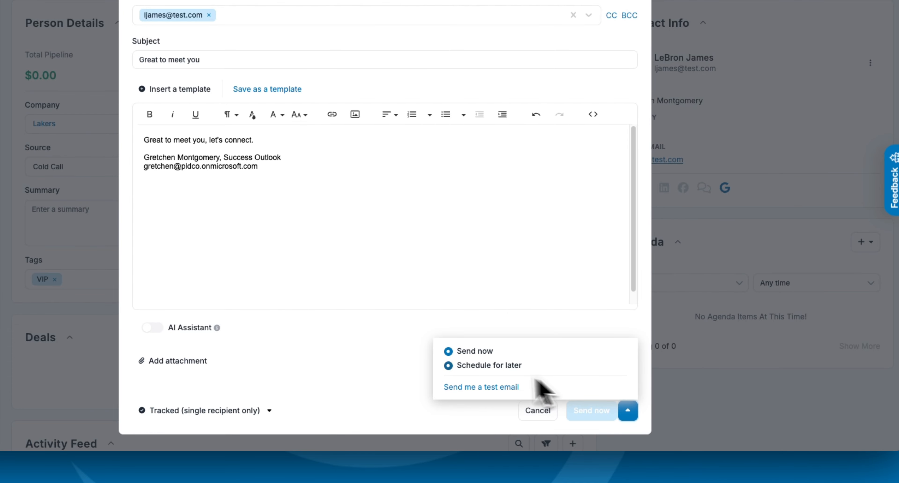
pyautogui.click(480, 365)
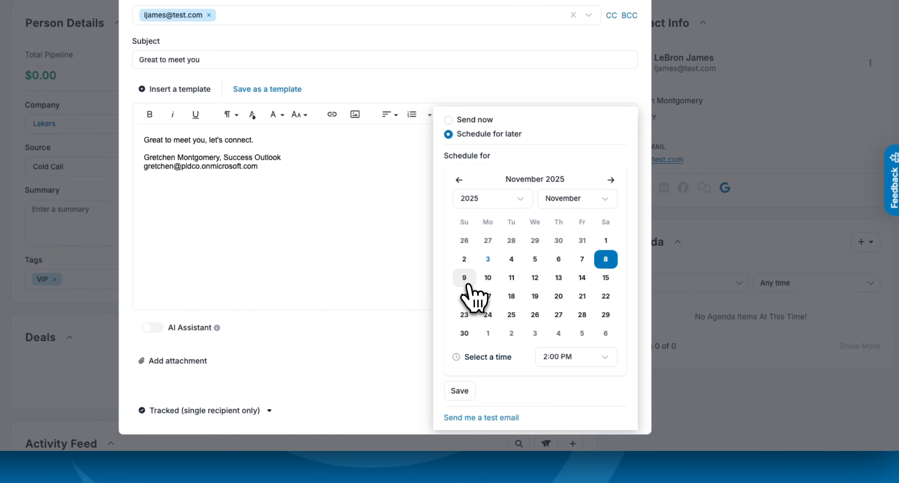
pyautogui.click(488, 280)
pyautogui.click(565, 357)
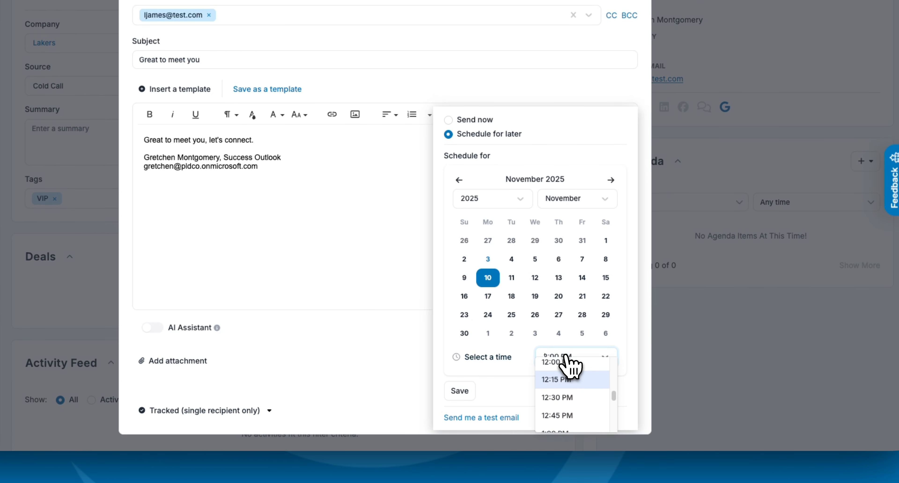
pyautogui.scroll(5, 576, 383)
pyautogui.click(571, 383)
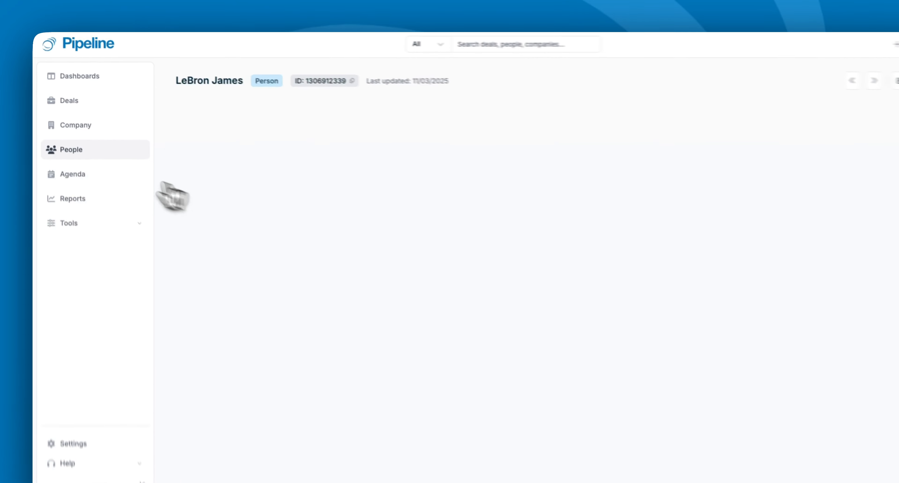
# Step: Open the People list and try selecting all records for bulk actions, clearing the selection again
pyautogui.click(74, 137)
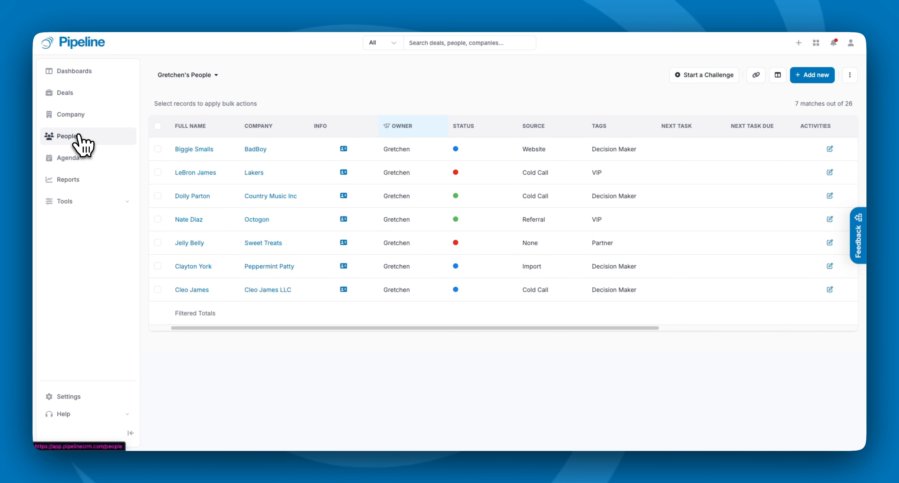
pyautogui.click(157, 126)
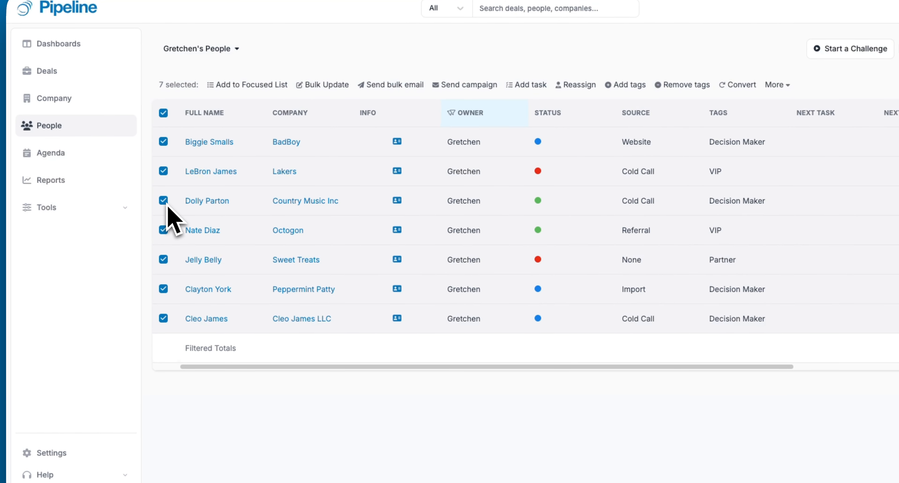
pyautogui.click(163, 113)
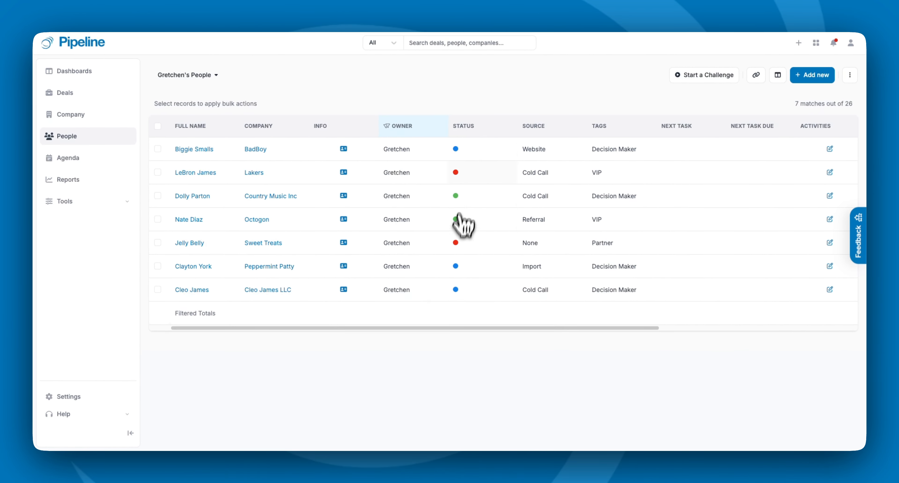
# Step: Filter the people list to records with the Cold status
pyautogui.click(474, 127)
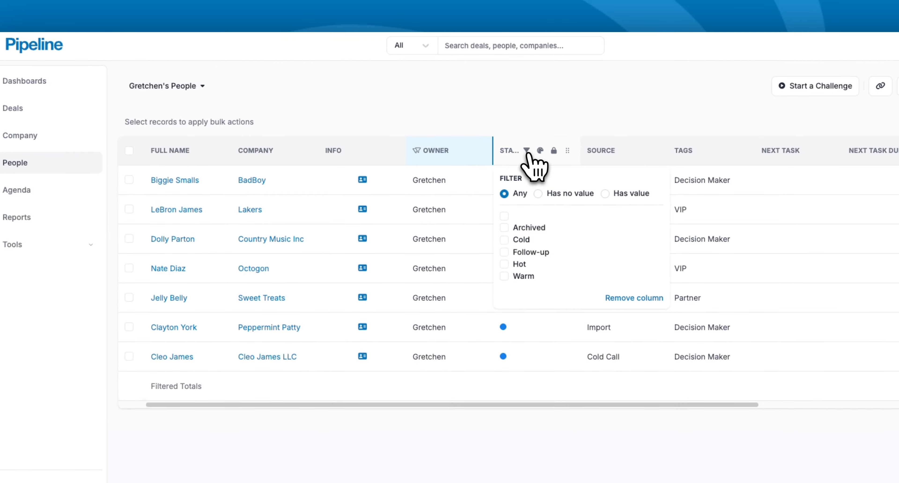
pyautogui.click(507, 241)
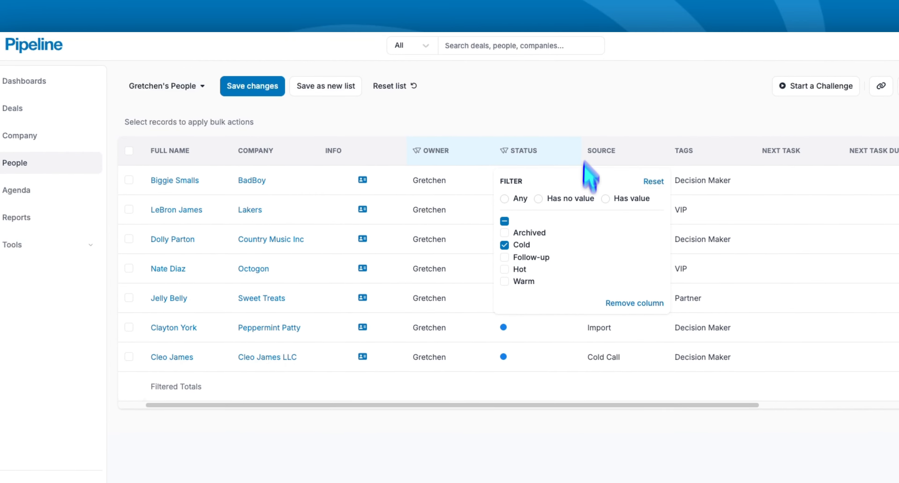
pyautogui.click(586, 84)
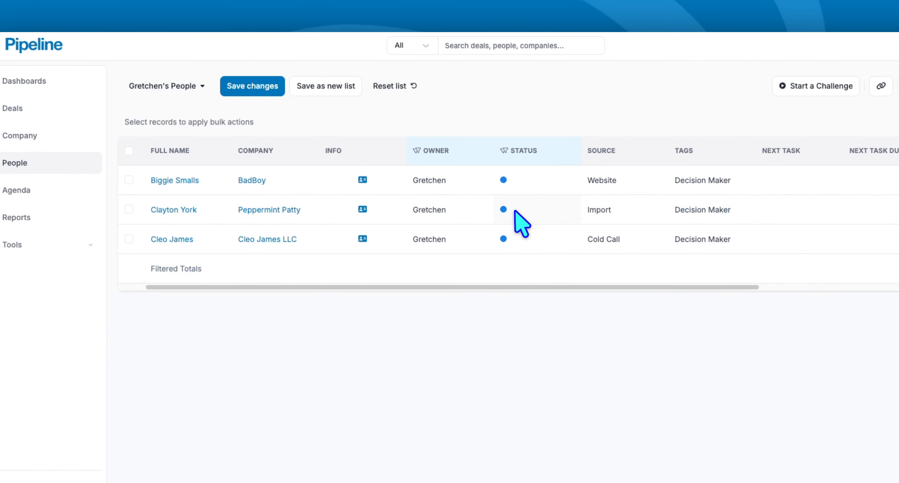
# Step: Select all the filtered people and create a bulk email named TEST for them
pyautogui.click(128, 150)
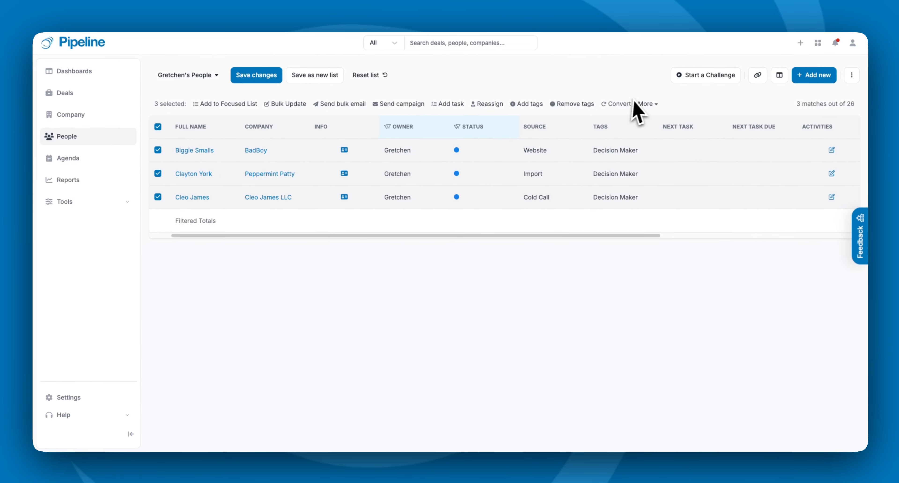
pyautogui.click(342, 104)
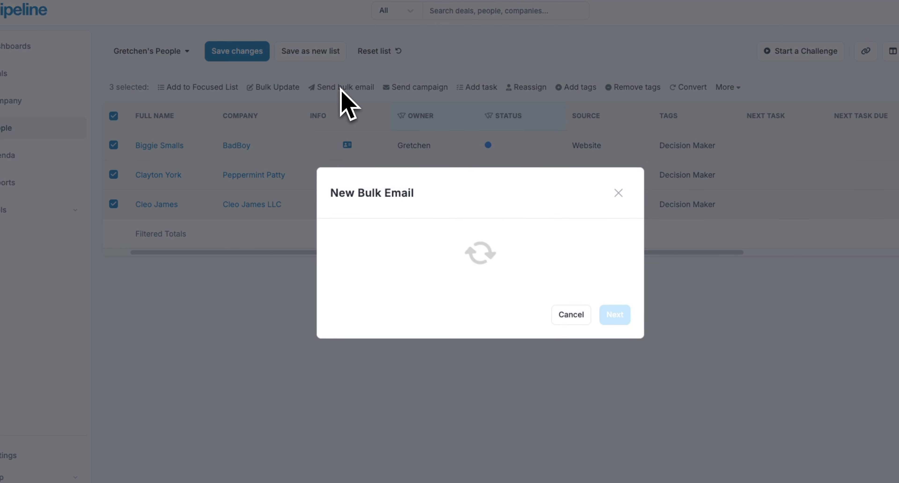
pyautogui.click(384, 231)
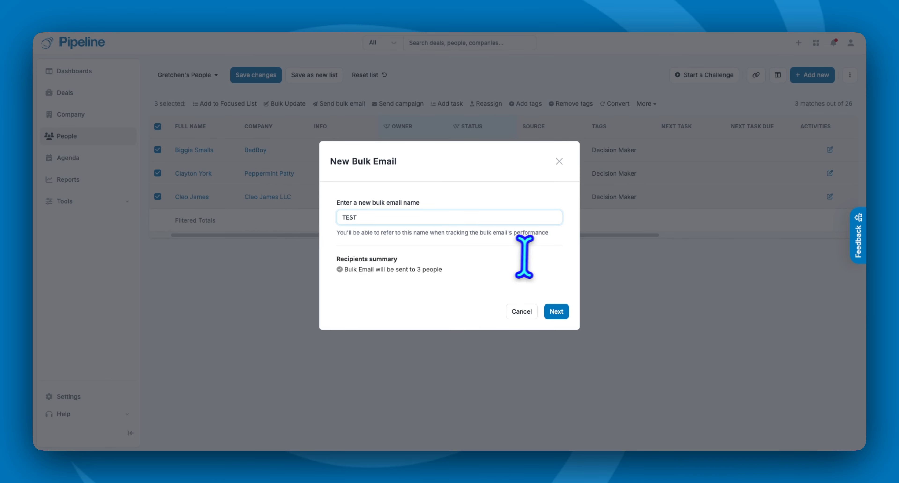
pyautogui.click(556, 311)
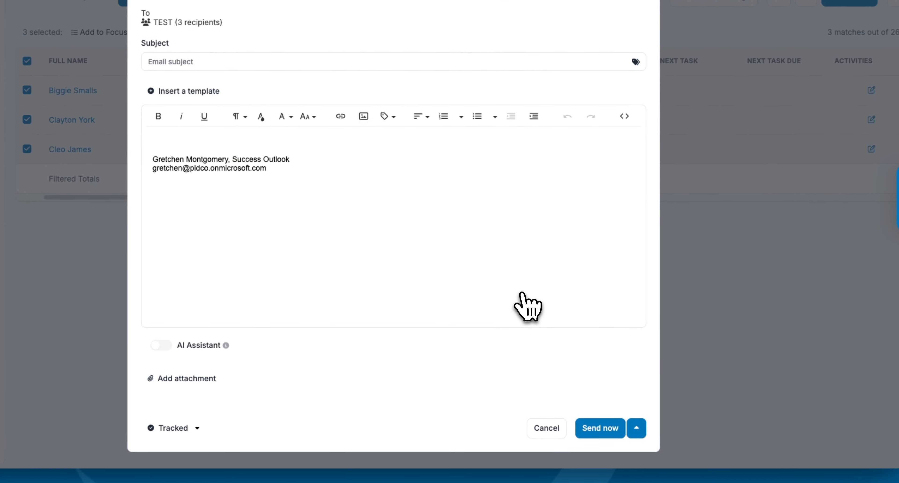
# Step: Set the bulk email's subject to "TEST SUBJECT"
pyautogui.click(200, 62)
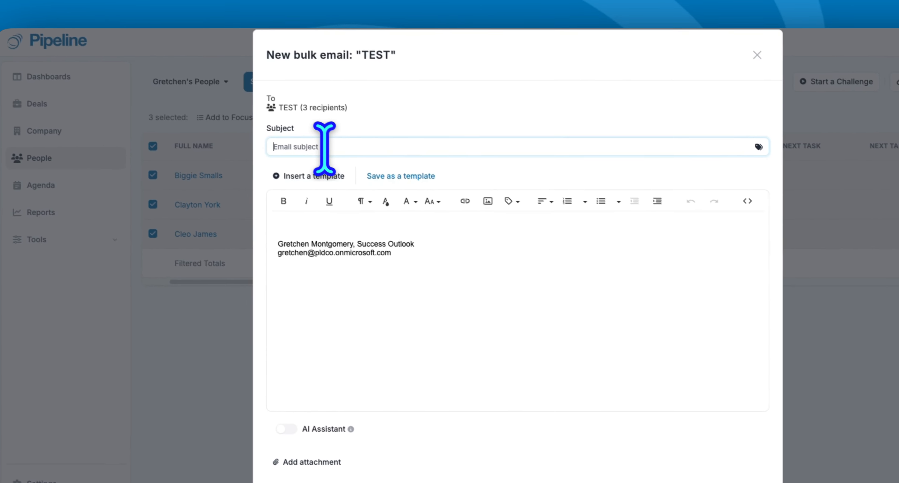
pyautogui.write('T')
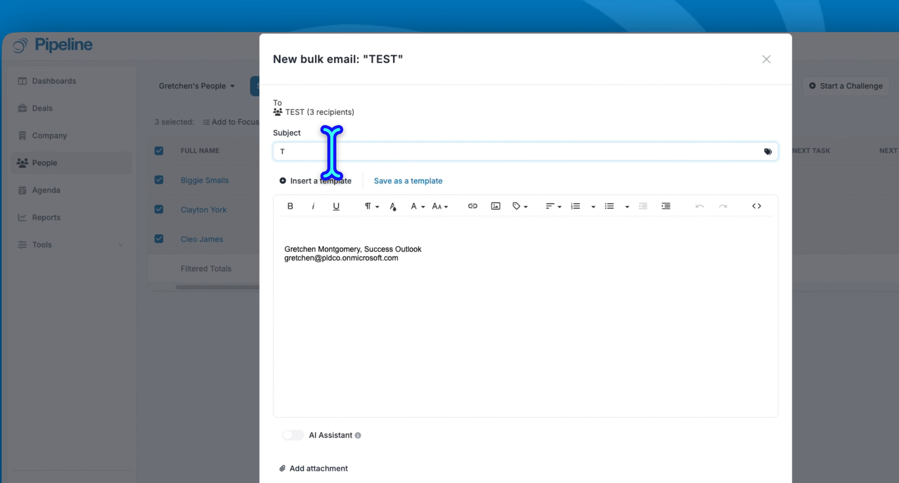
pyautogui.write('EST SUI')
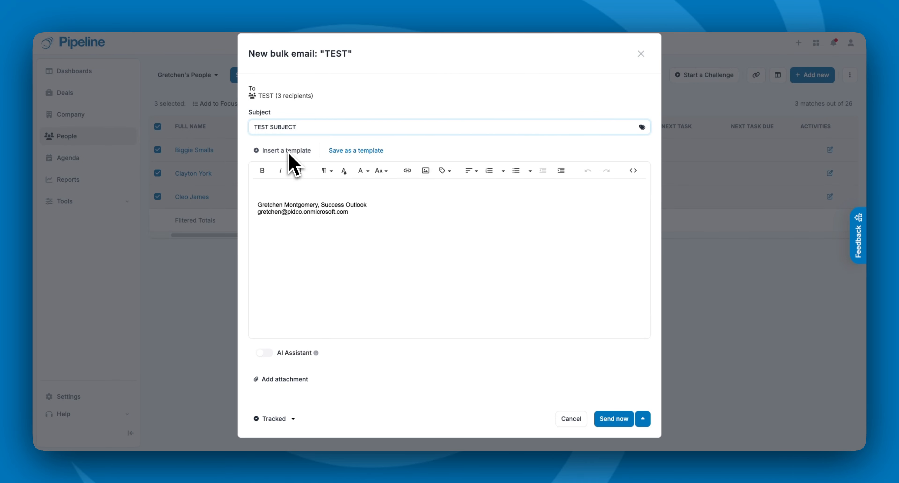
# Step: Begin the body above the signature with "Hi", the First name merge field and a comma, followed by "Great to meet you, let's connect."
pyautogui.click(271, 194)
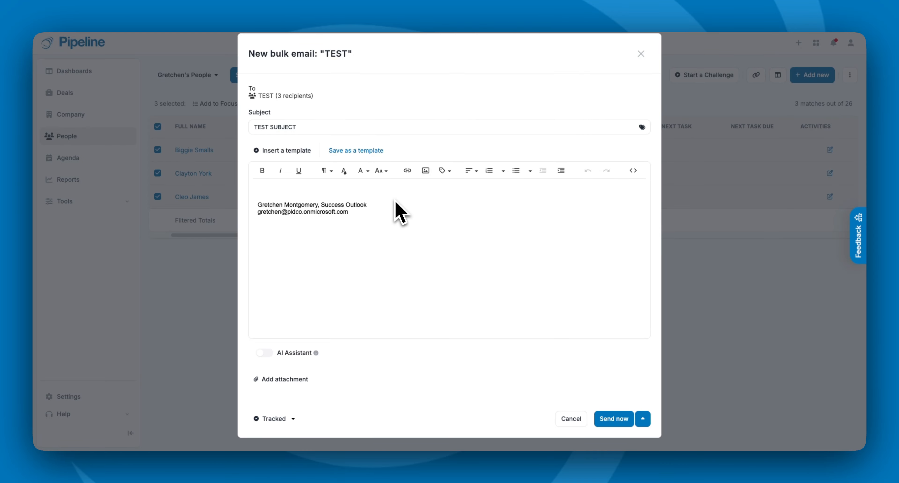
pyautogui.write('Hi')
pyautogui.click(443, 170)
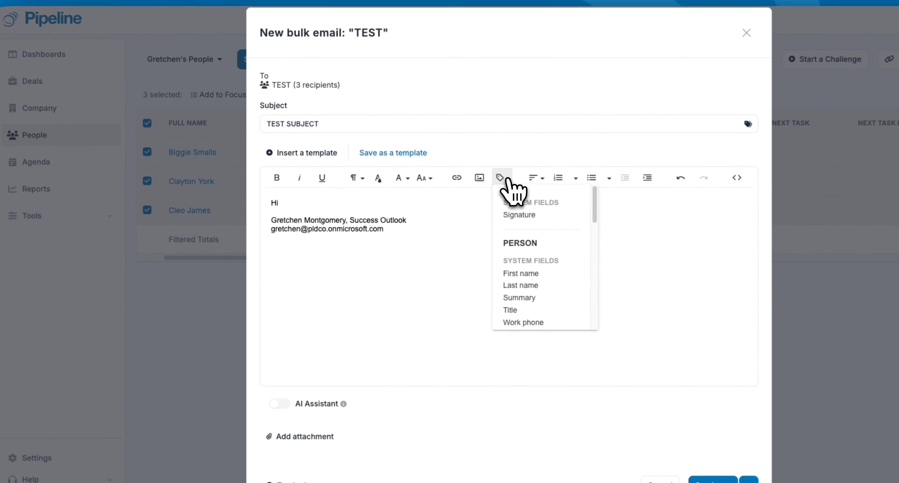
pyautogui.click(535, 276)
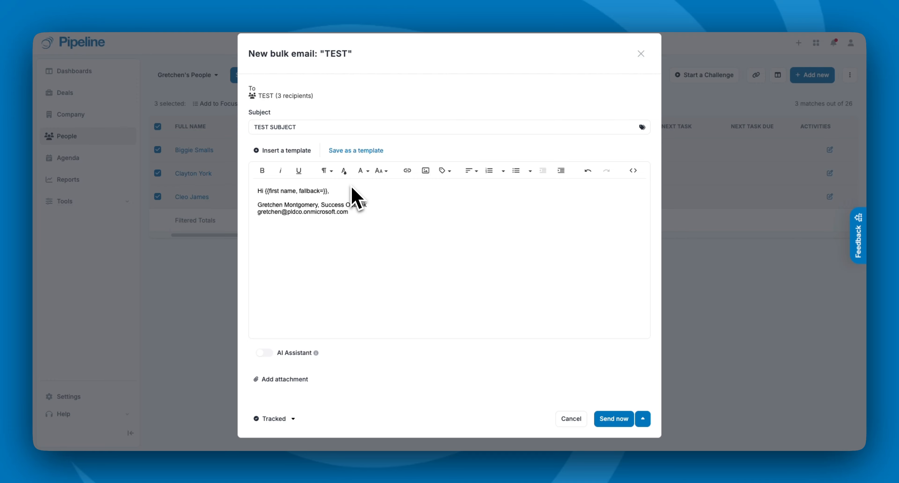
pyautogui.press('Return')
pyautogui.press('Return')
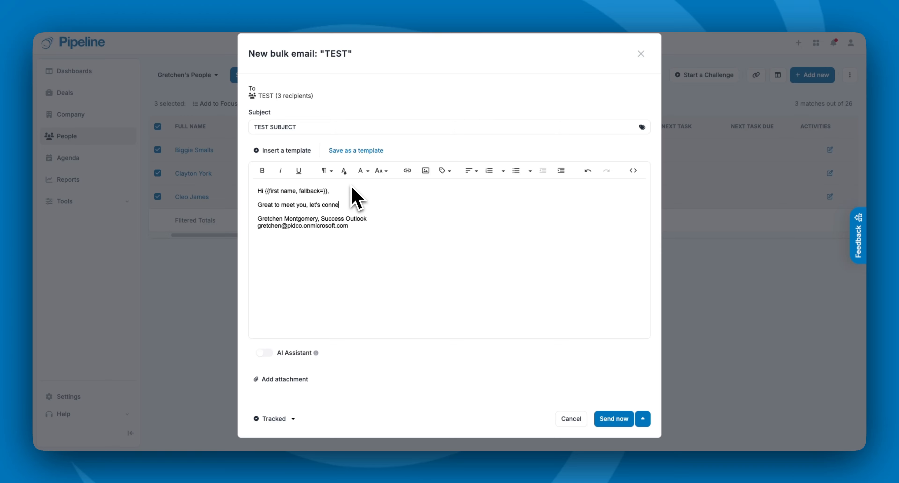
pyautogui.press('Return')
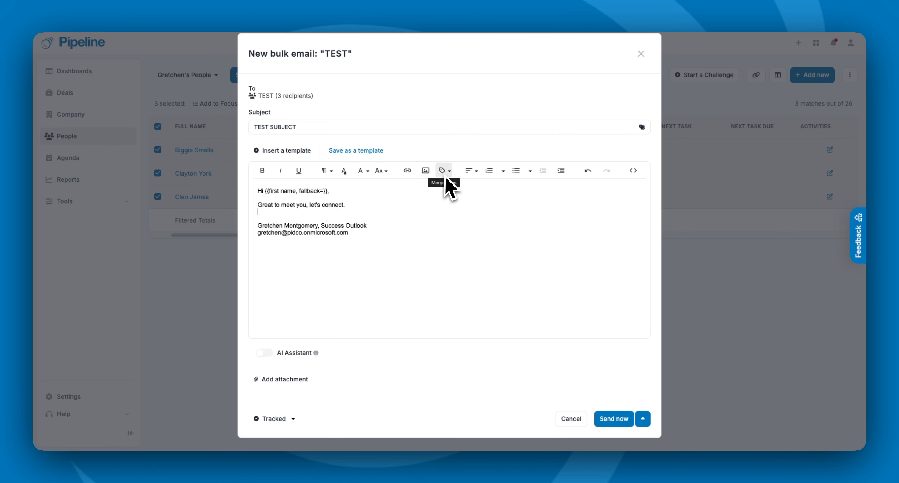
# Step: Add "I understand you are interested in" followed by the PRODUCT INTEREST merge field, and open the bulk email's send options
pyautogui.write('I u')
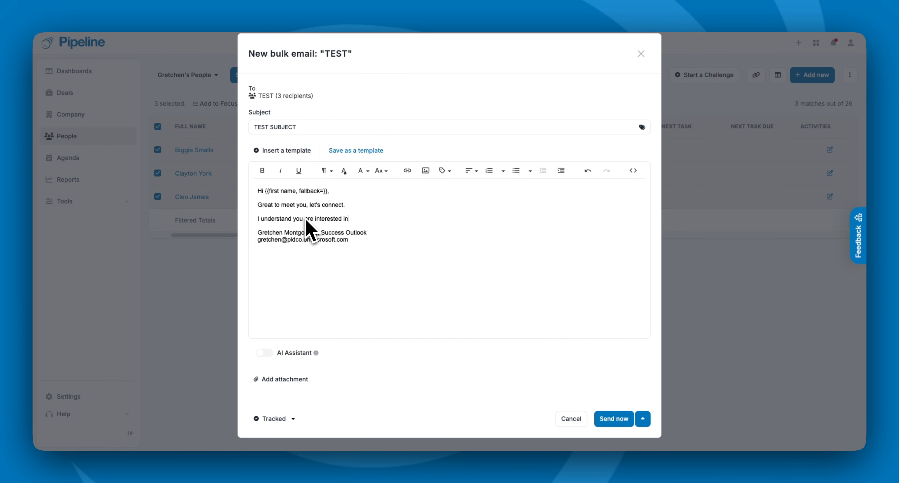
pyautogui.click(443, 170)
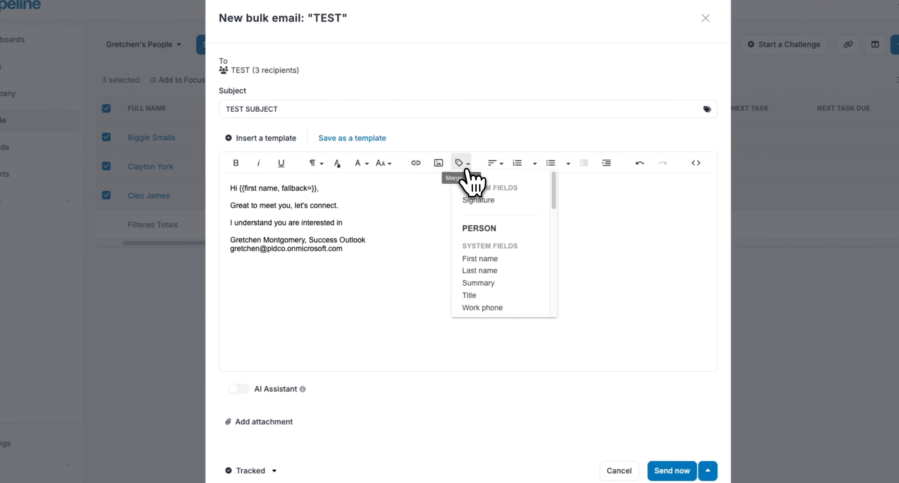
pyautogui.moveTo(560, 212); pyautogui.dragTo(562, 286)
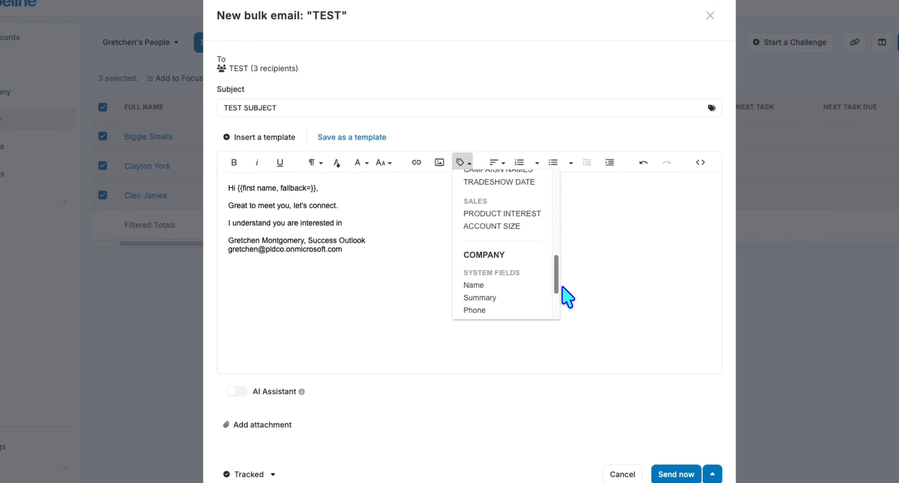
pyautogui.click(520, 217)
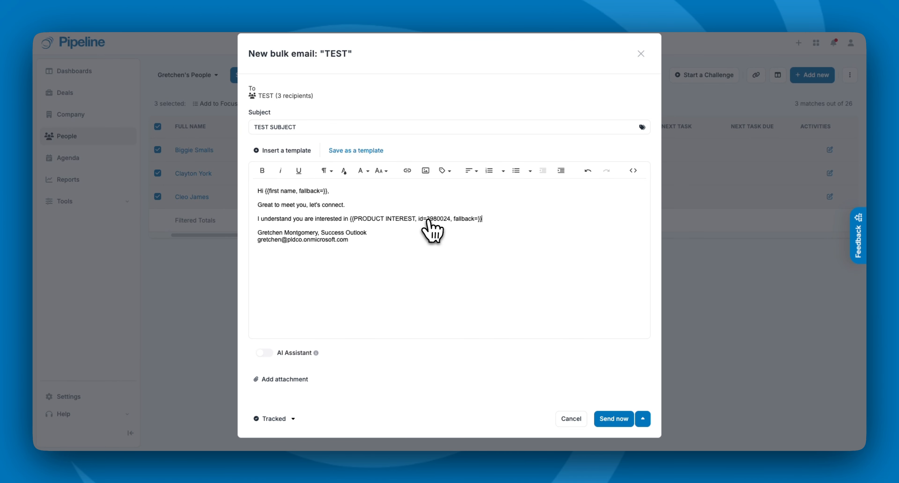
pyautogui.press('Return')
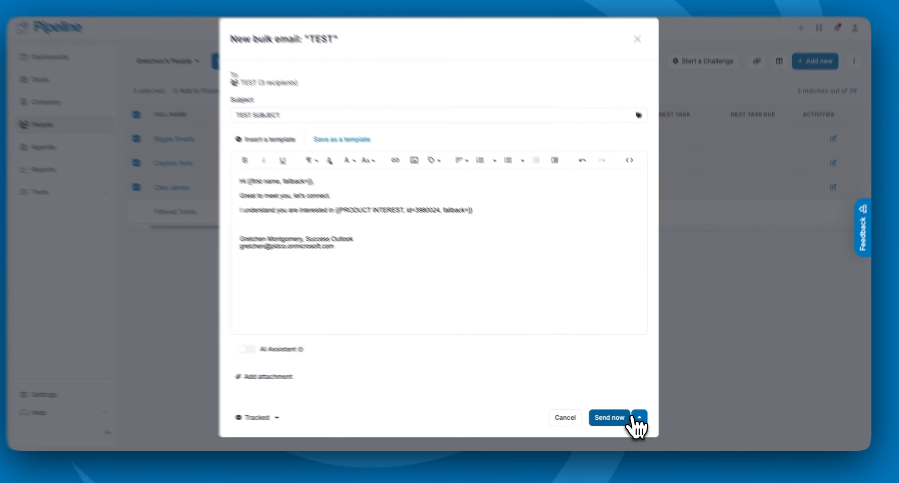
pyautogui.click(639, 418)
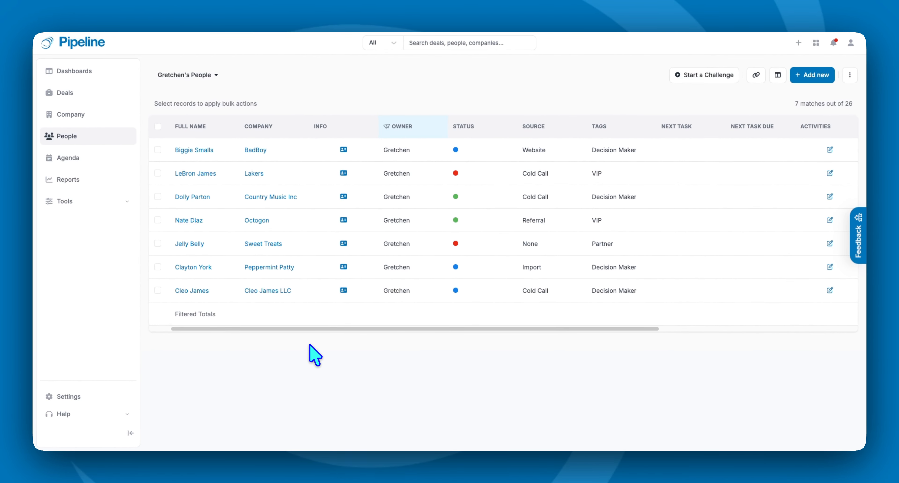
# Step: Check the work email in the contact info of the BadBoy contact's record and return to the People list
pyautogui.moveTo(228, 184)
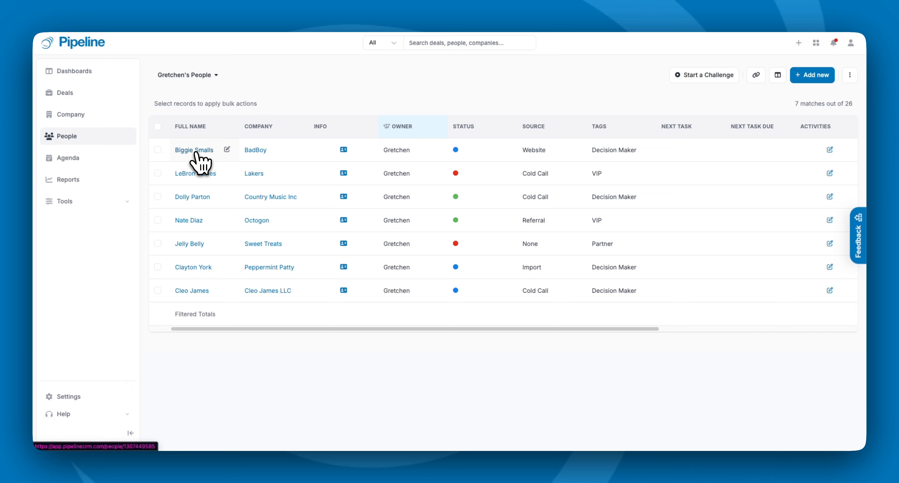
pyautogui.click(196, 152)
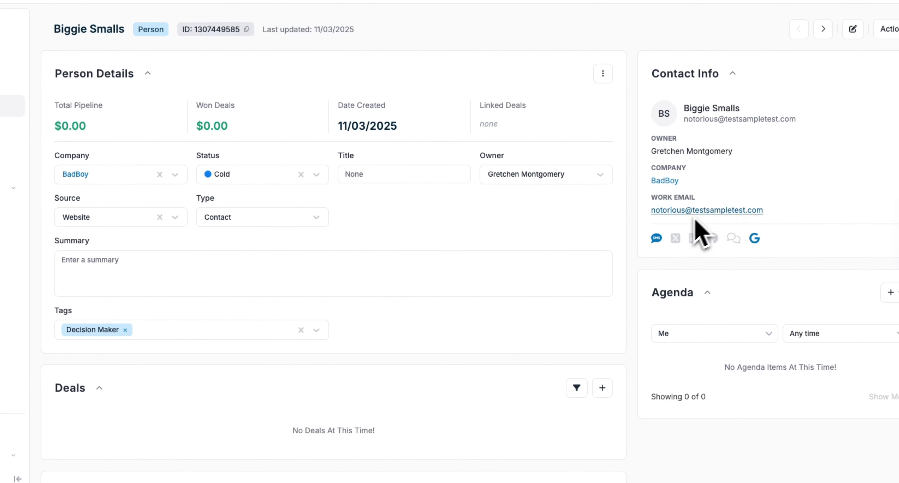
pyautogui.click(76, 121)
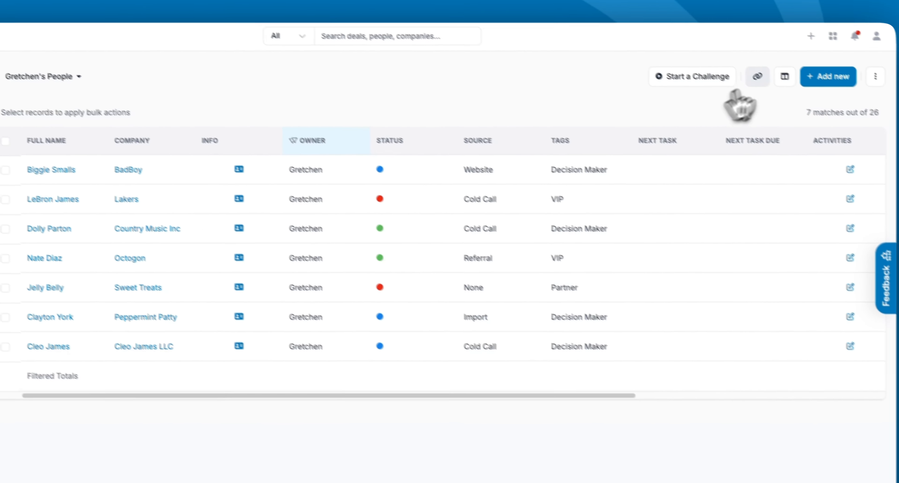
# Step: Find the email fields among the available columns and add the person's Work Email column to the People list
pyautogui.click(805, 85)
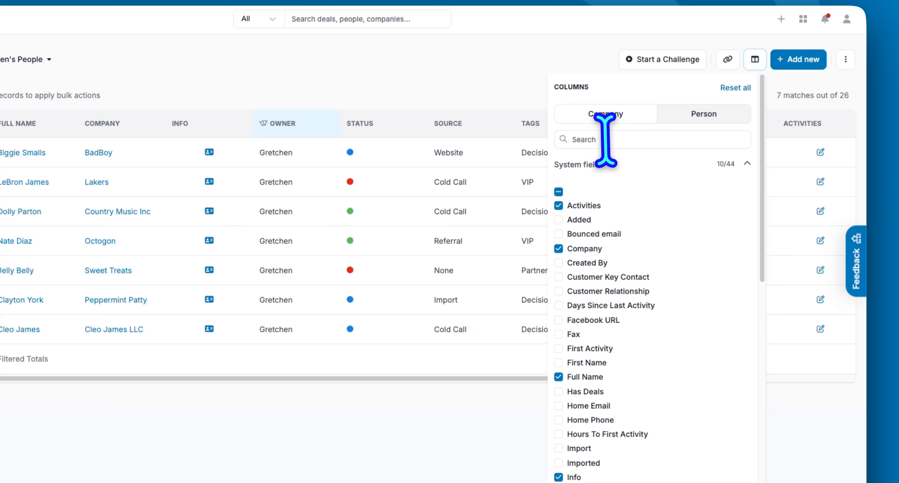
pyautogui.click(606, 141)
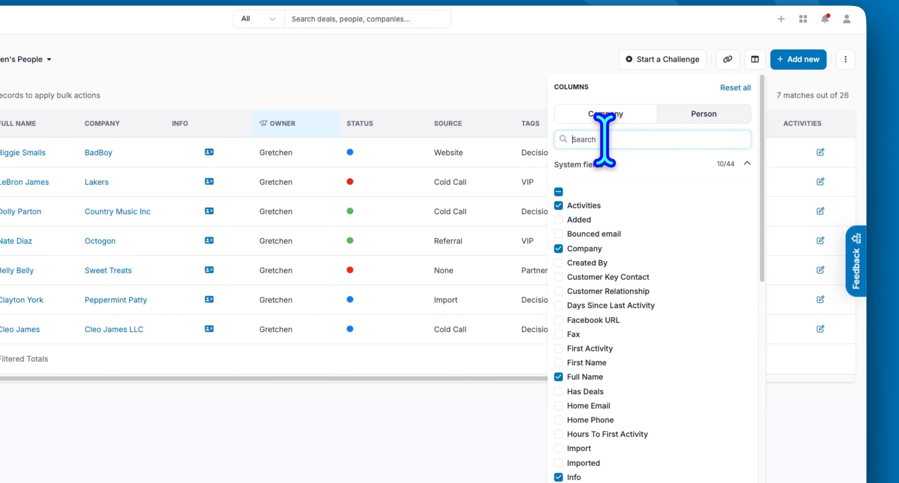
pyautogui.write('email')
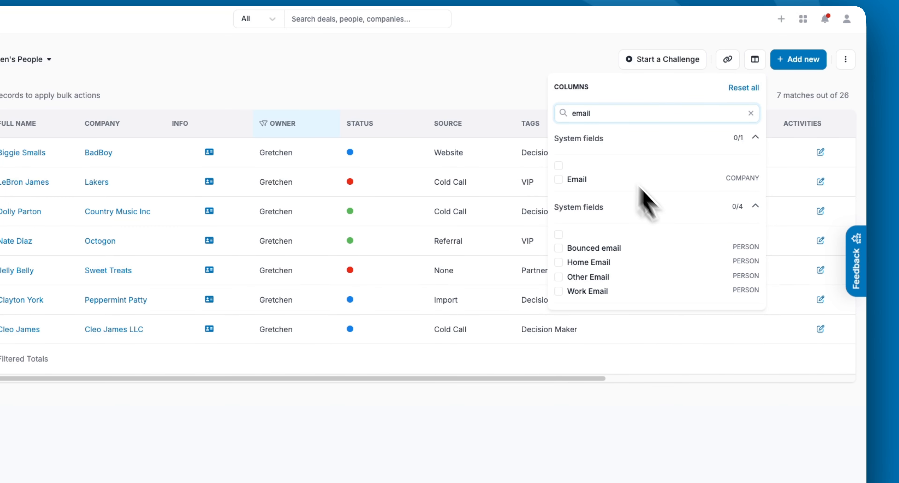
pyautogui.click(558, 292)
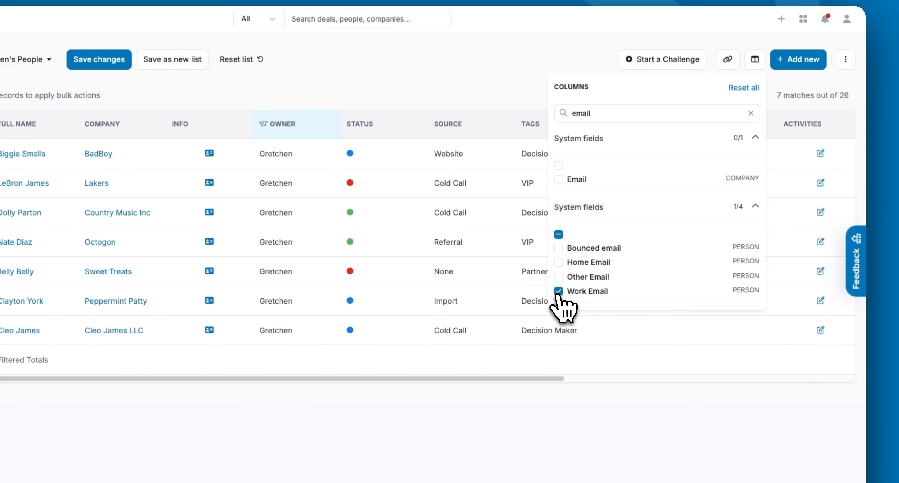
pyautogui.click(475, 91)
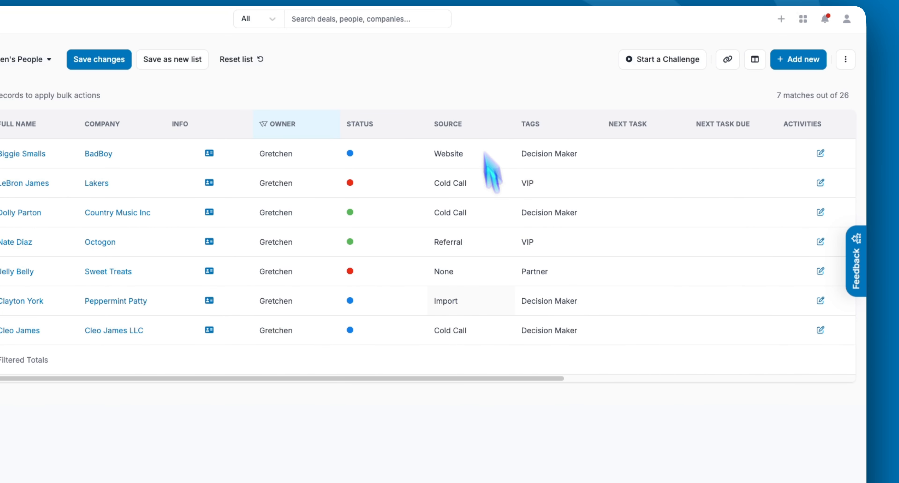
# Step: Move the Work Email column between Status and Source in the People list and save the list changes
pyautogui.scroll(-1, 521, 358)
pyautogui.moveTo(522, 361); pyautogui.dragTo(856, 368)
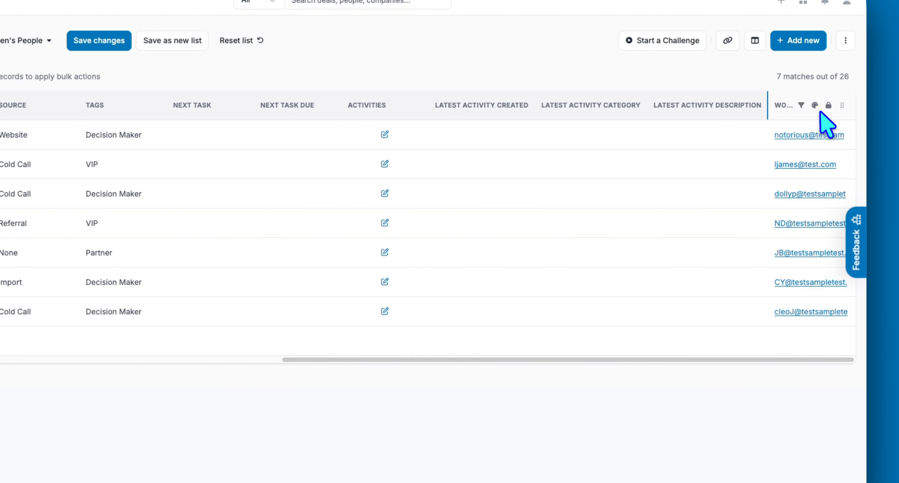
pyautogui.moveTo(842, 115); pyautogui.dragTo(211, 162)
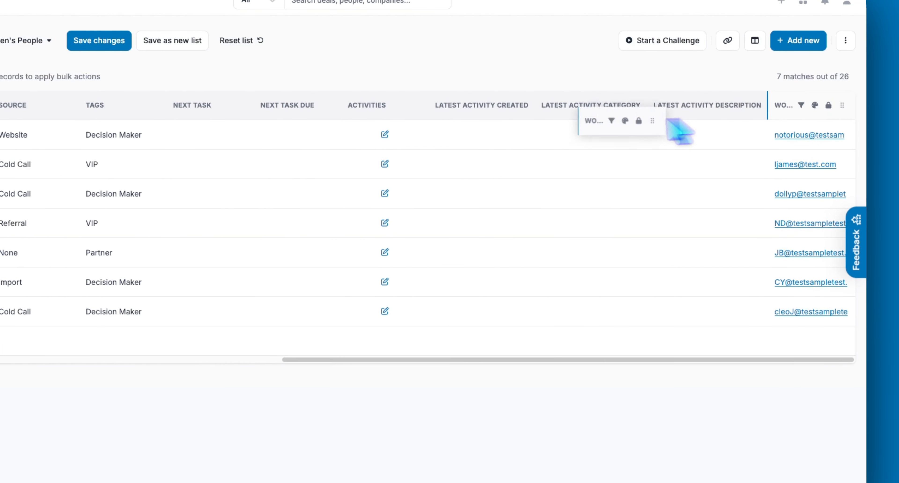
pyautogui.moveTo(296, 150); pyautogui.dragTo(143, 114)
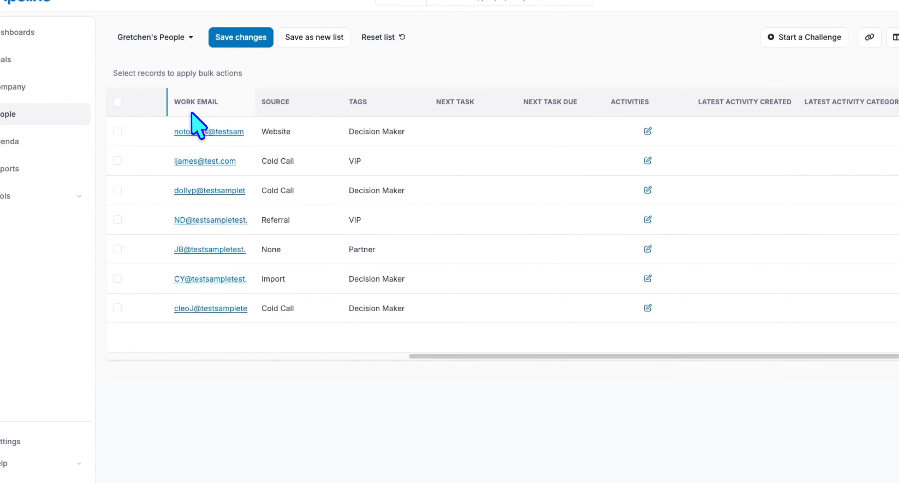
pyautogui.moveTo(437, 361); pyautogui.dragTo(191, 381)
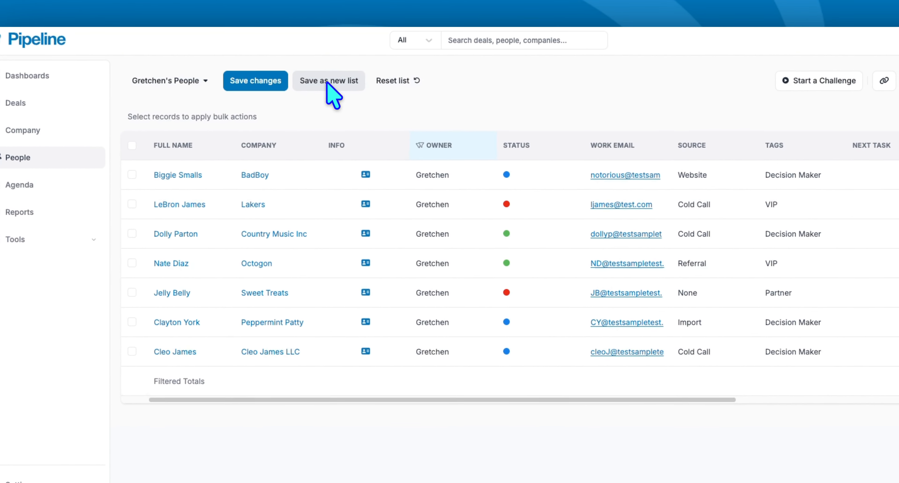
pyautogui.click(267, 81)
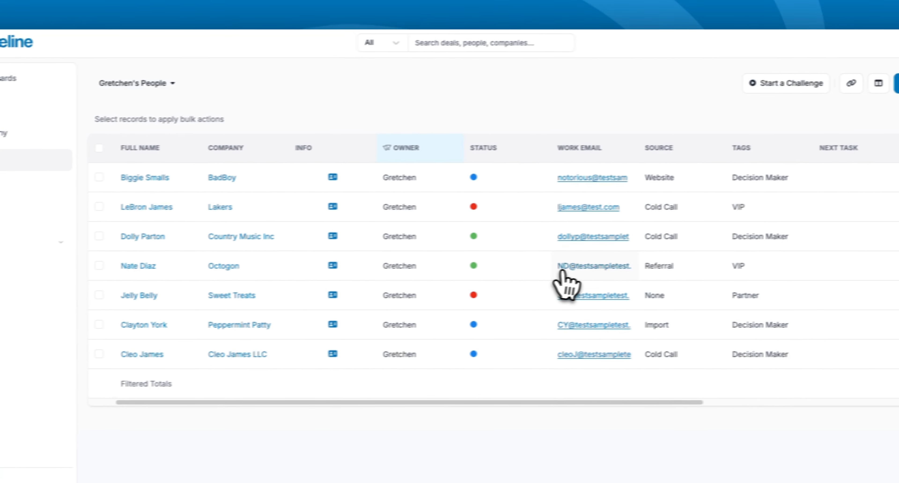
# Step: Open a new email to the Octogon contact from the Work Email column and close it without sending
pyautogui.click(579, 268)
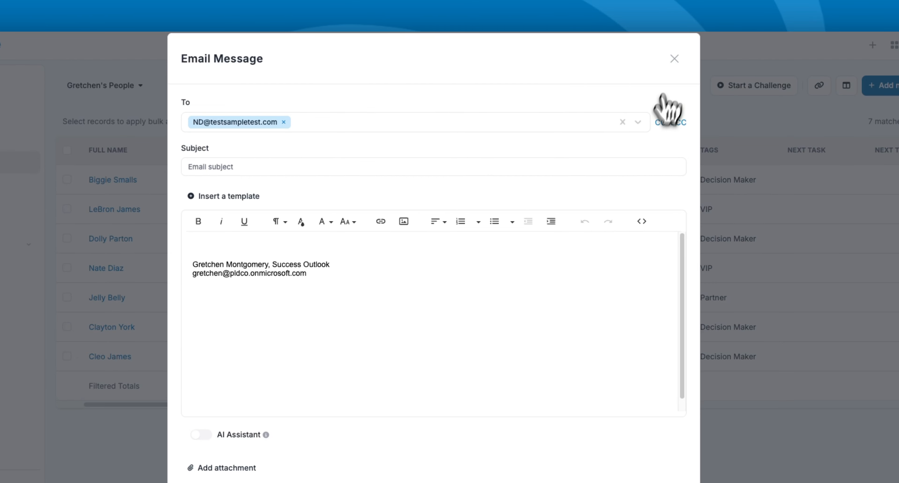
pyautogui.click(674, 59)
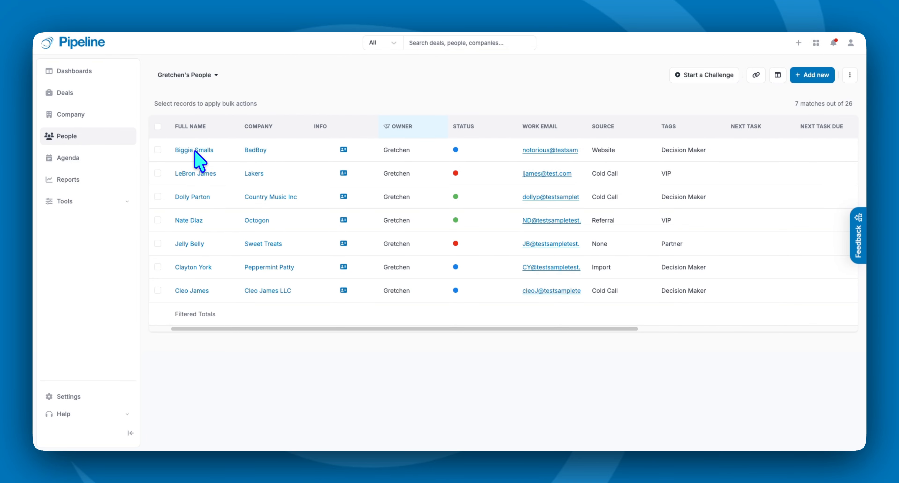
# Step: Review the Activity Feed on the BadBoy contact's record, and look over the activity columns in the People list
pyautogui.click(196, 151)
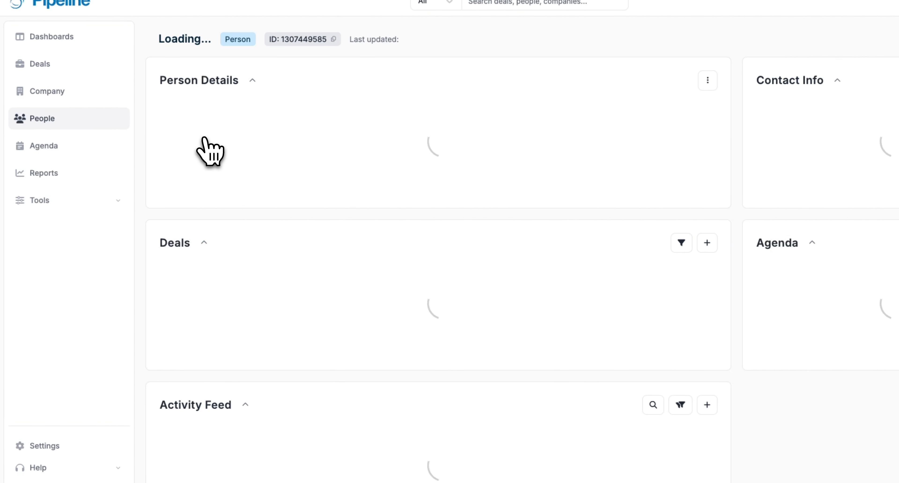
pyautogui.scroll(-10, 485, 337)
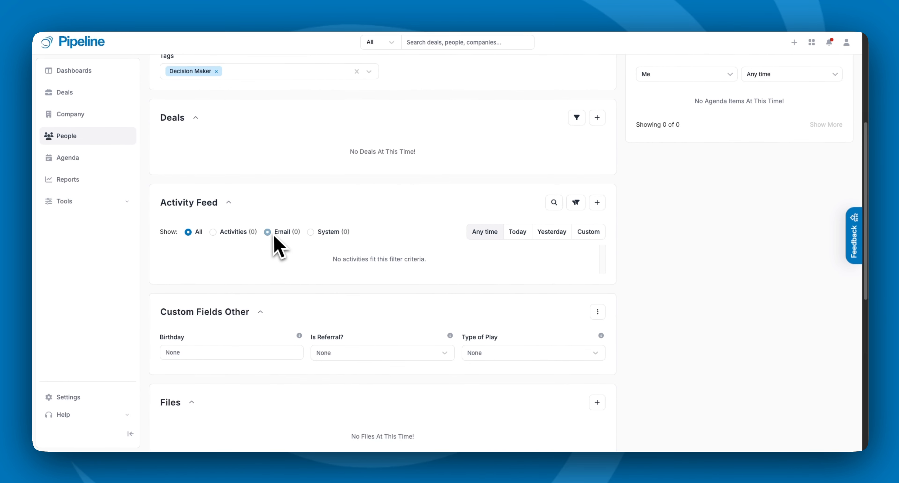
pyautogui.scroll(5, 281, 260)
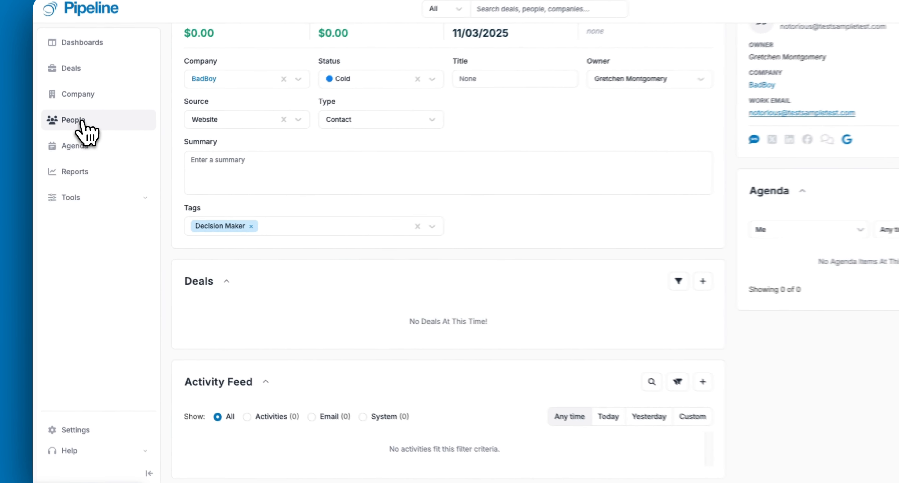
pyautogui.click(74, 137)
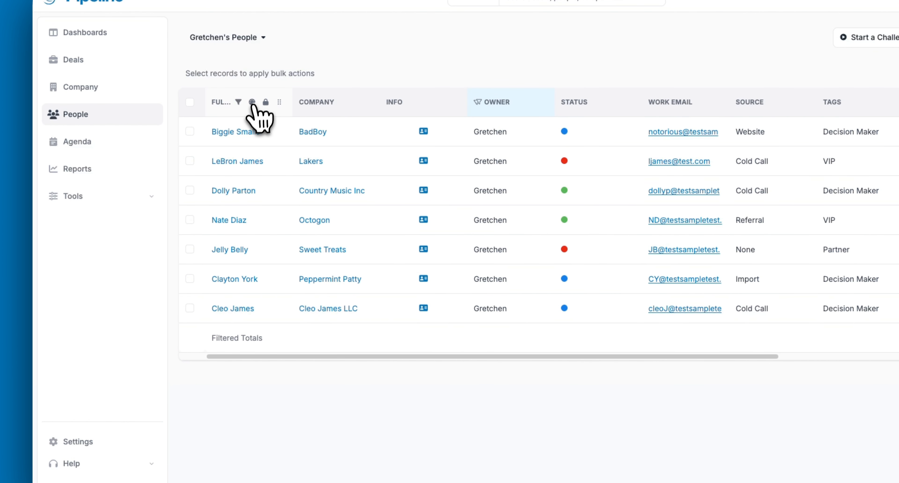
pyautogui.moveTo(294, 355); pyautogui.dragTo(457, 365)
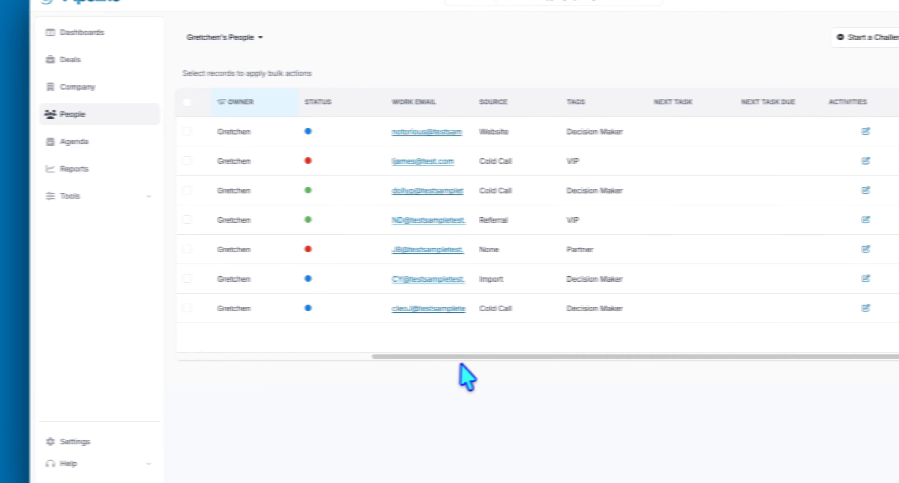
pyautogui.click(728, 129)
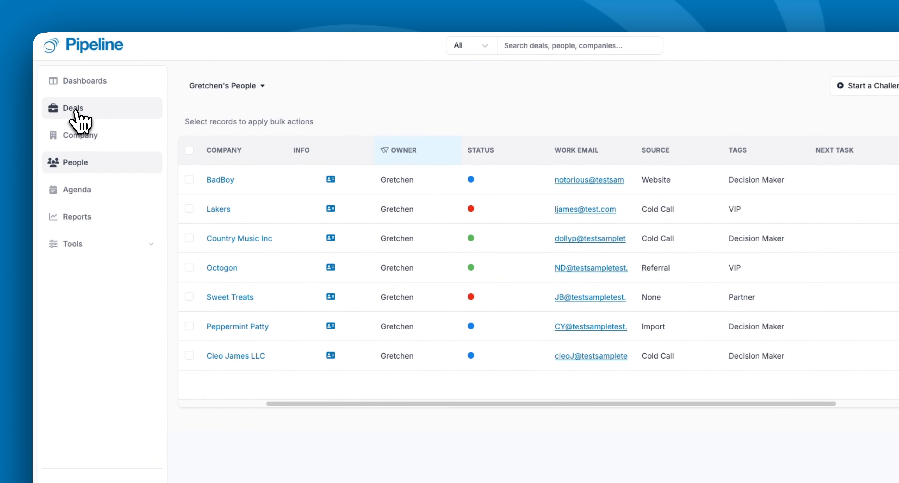
# Step: Select all the deals shown in the All deals list
pyautogui.click(75, 111)
pyautogui.click(189, 177)
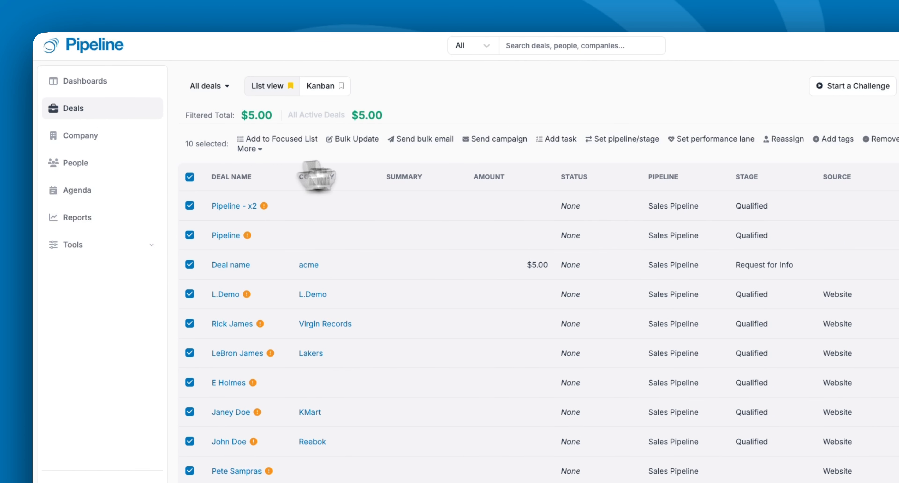